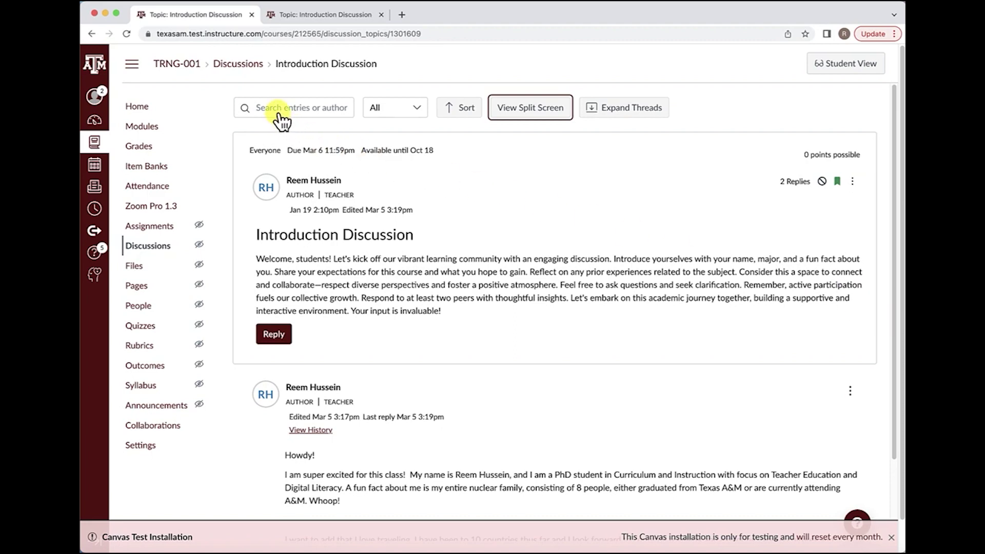
Try the search box, then filter replies to Unread and back to All
{"action": "left_click", "coordinate": [280, 116]}
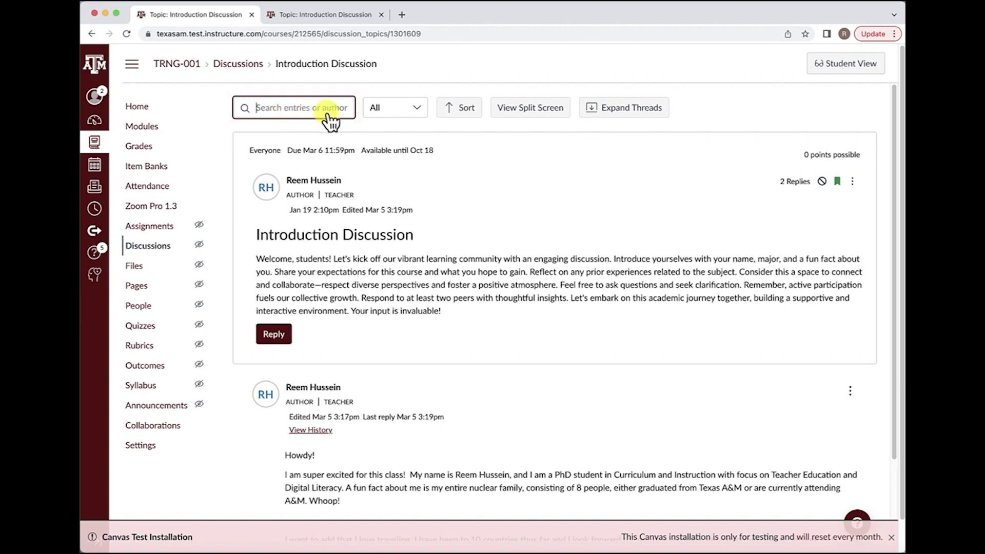
{"action": "left_click", "coordinate": [395, 109]}
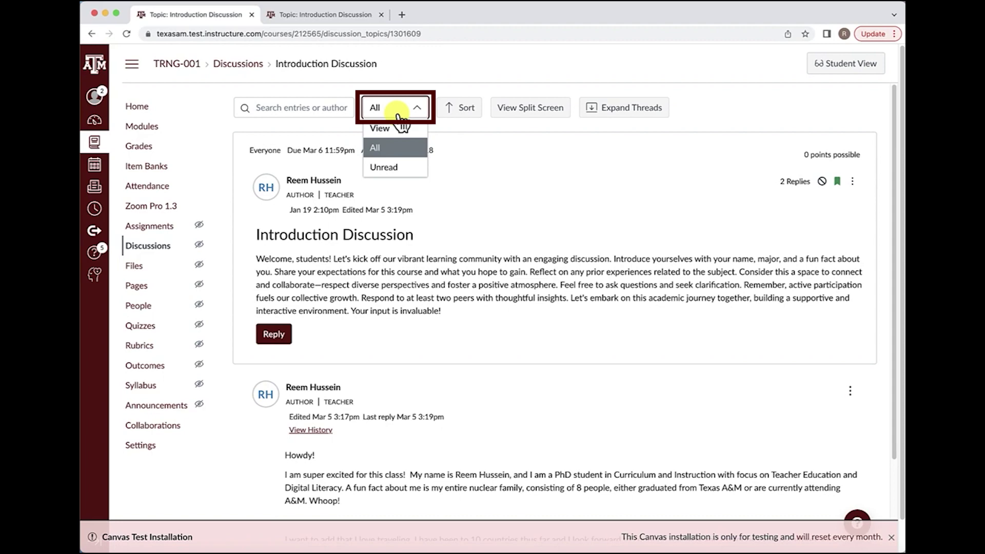
{"action": "left_click", "coordinate": [391, 168]}
{"action": "left_click", "coordinate": [403, 109]}
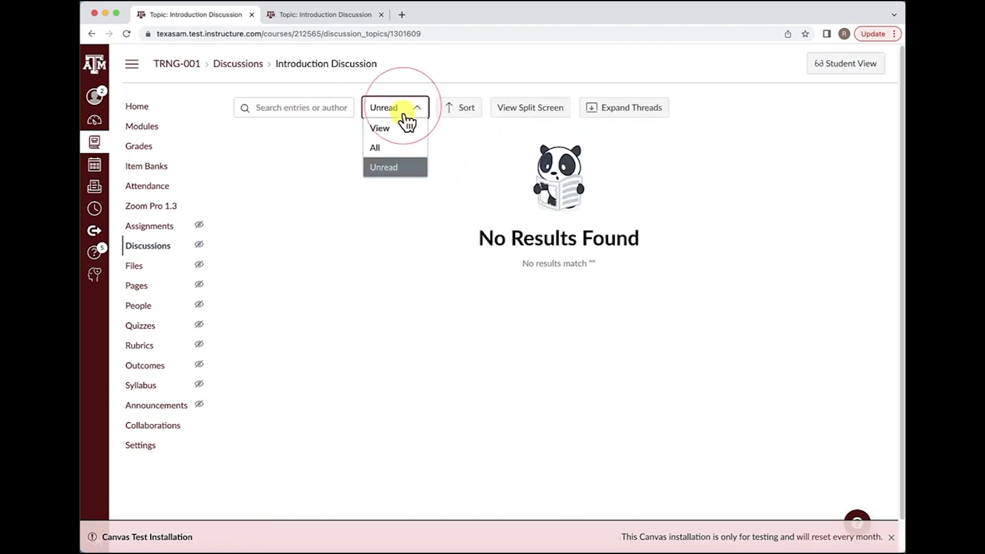
{"action": "left_click", "coordinate": [404, 146]}
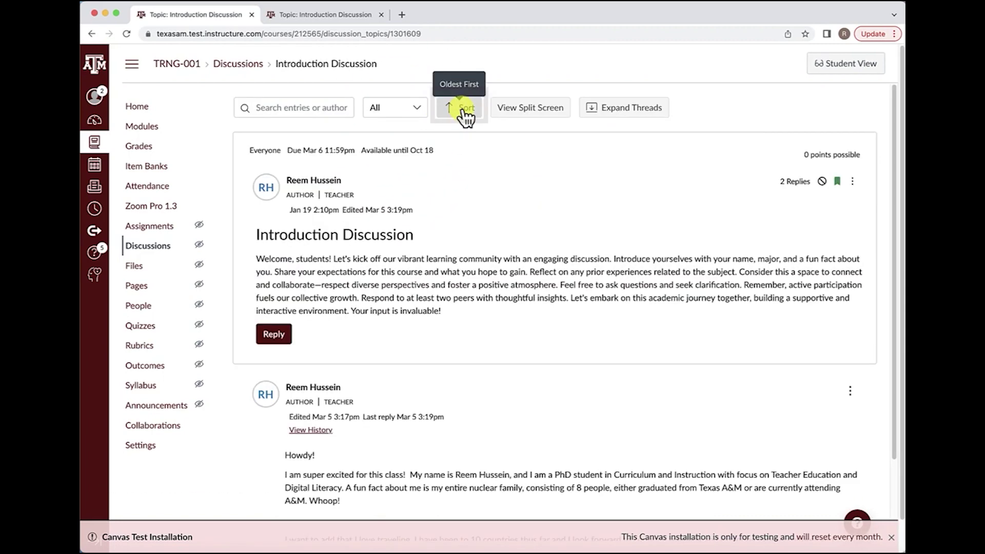
Sort replies newest first, return to oldest first, and switch to split-screen view
{"action": "left_click", "coordinate": [465, 114]}
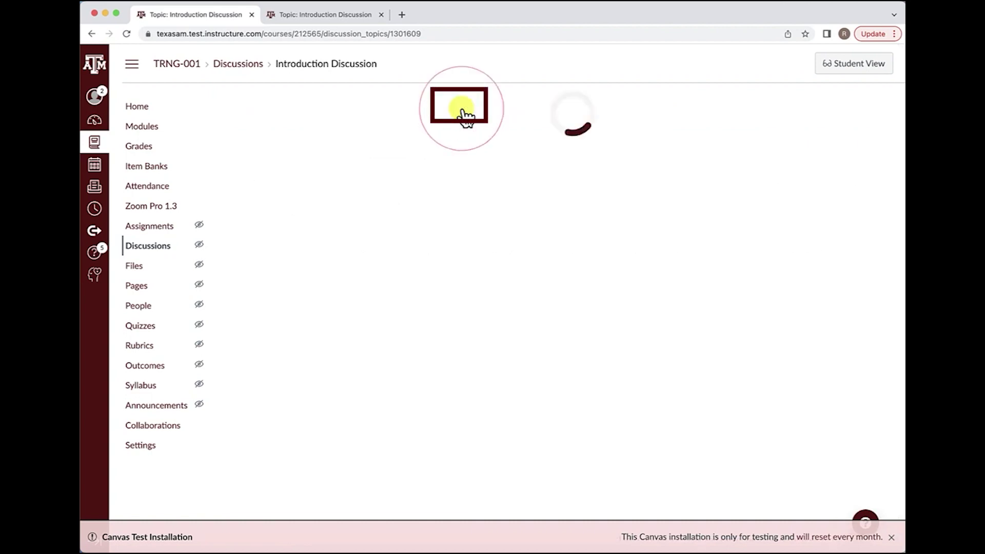
{"action": "left_click", "coordinate": [466, 114]}
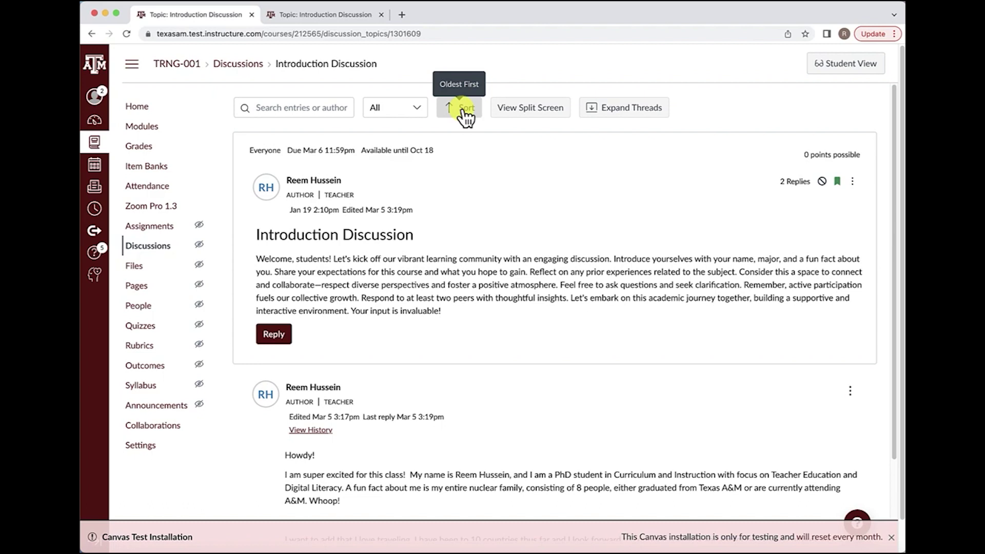
{"action": "left_click", "coordinate": [522, 113]}
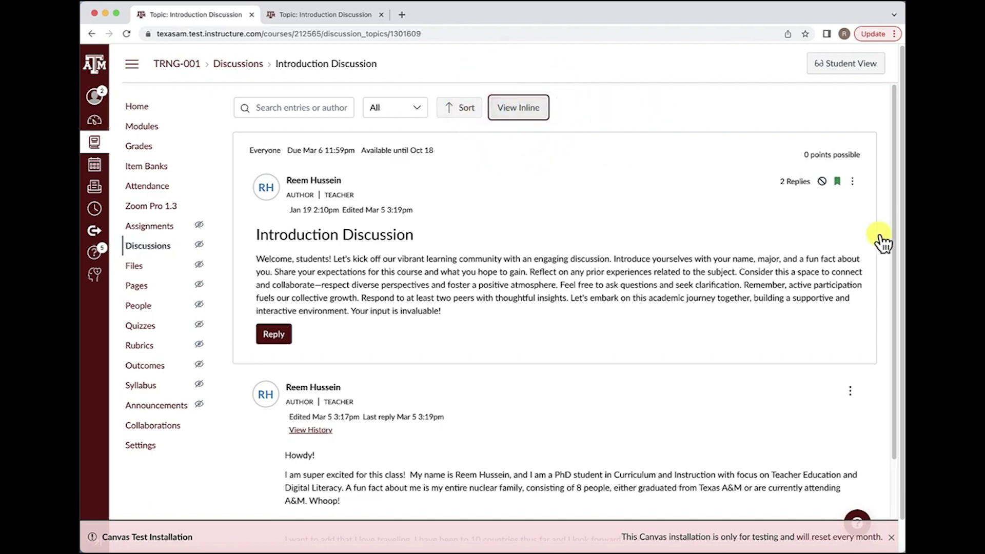
{"action": "left_click_drag", "start_coordinate": [894, 248], "coordinate": [890, 356]}
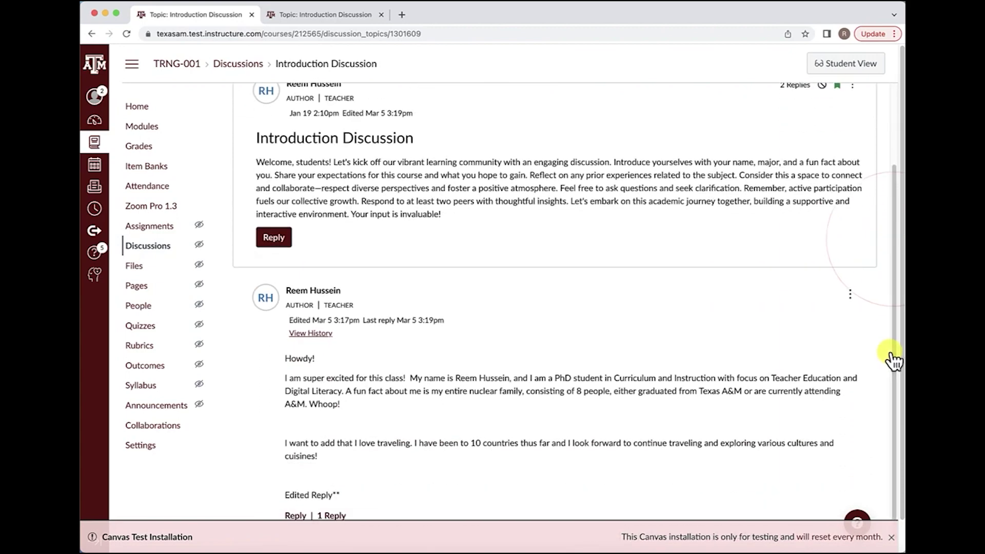
{"action": "left_click", "coordinate": [336, 516]}
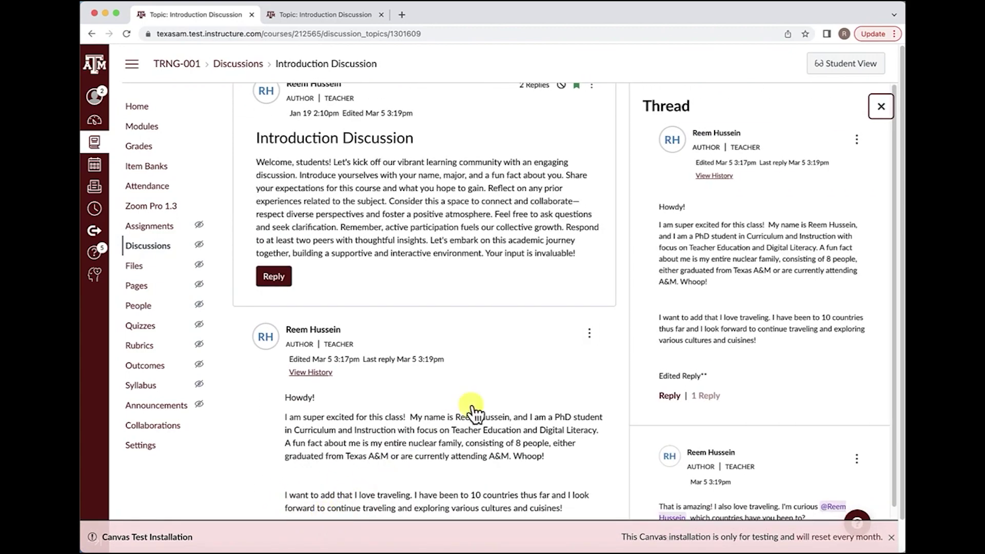
{"action": "left_click", "coordinate": [880, 108]}
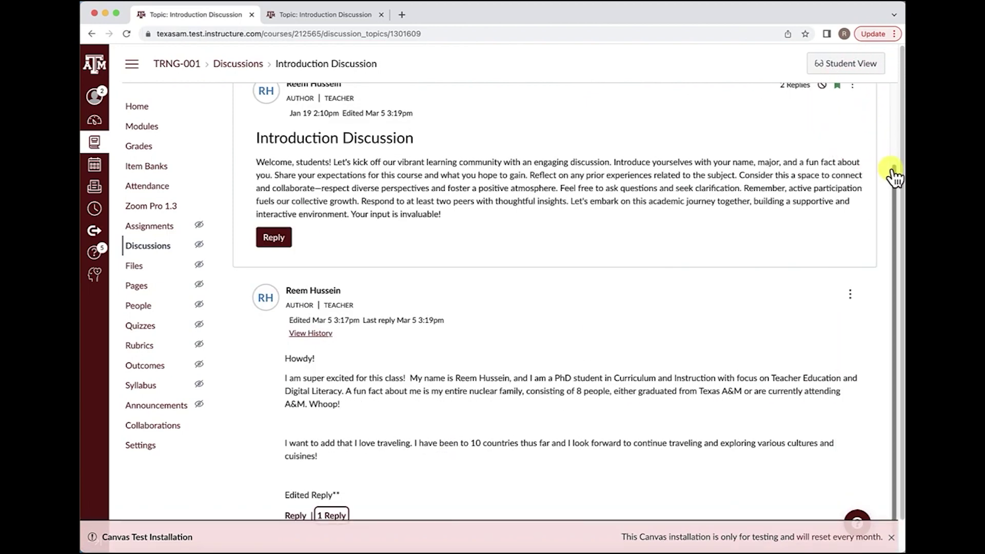
{"action": "left_click_drag", "start_coordinate": [892, 165], "coordinate": [896, 94]}
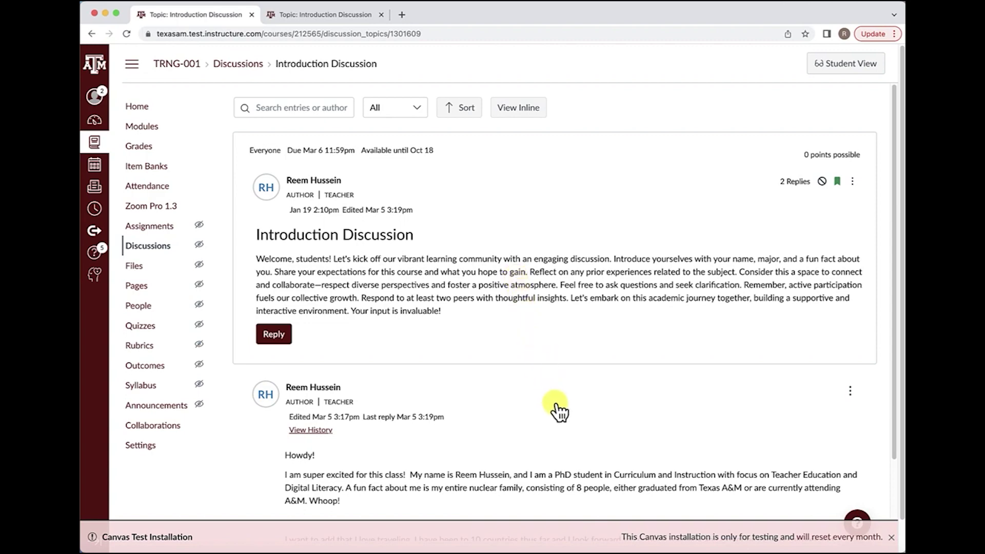
{"action": "scroll", "coordinate": [558, 410], "scroll_direction": "down", "scroll_amount": 3}
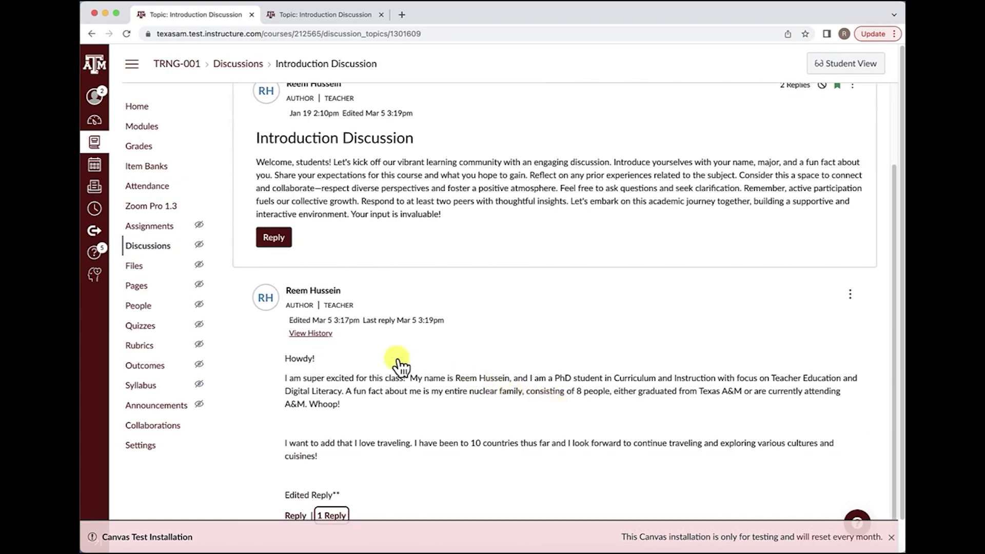
{"action": "left_click", "coordinate": [310, 335]}
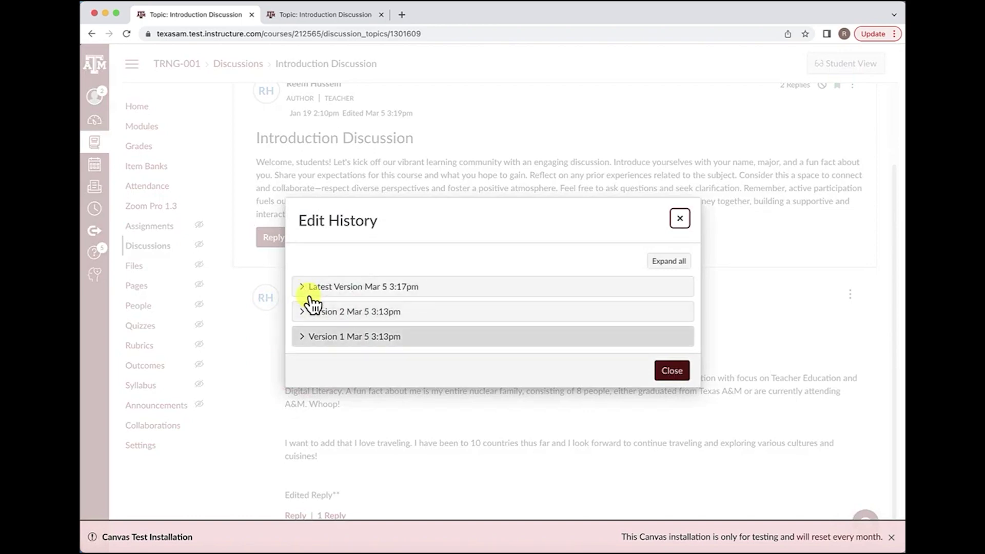
{"action": "left_click", "coordinate": [311, 307]}
{"action": "left_click", "coordinate": [304, 226]}
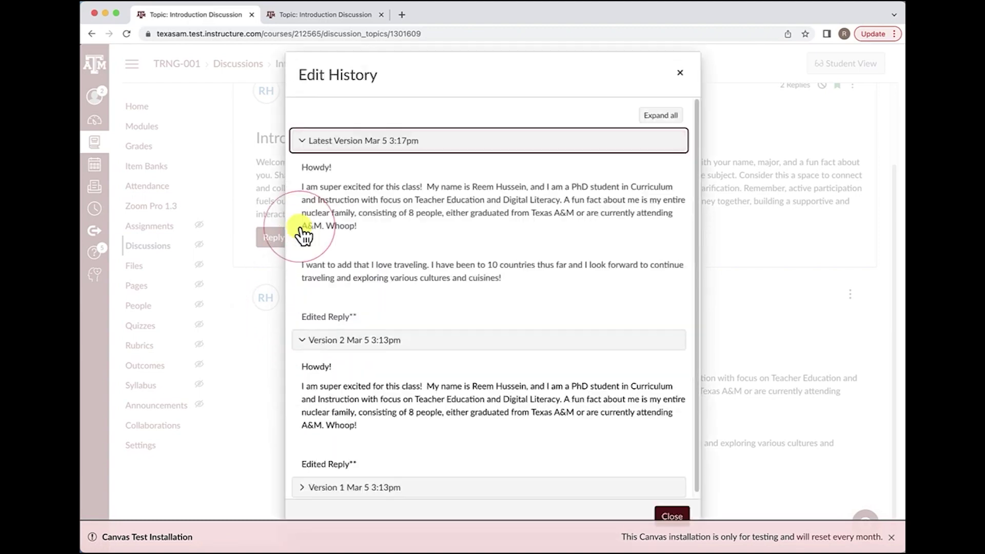
{"action": "left_click", "coordinate": [305, 141]}
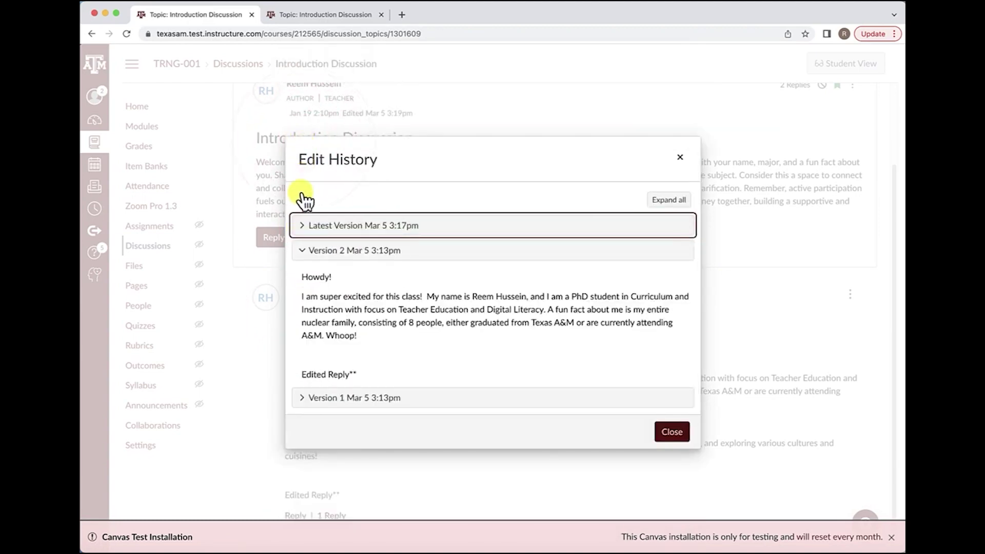
{"action": "left_click", "coordinate": [303, 251]}
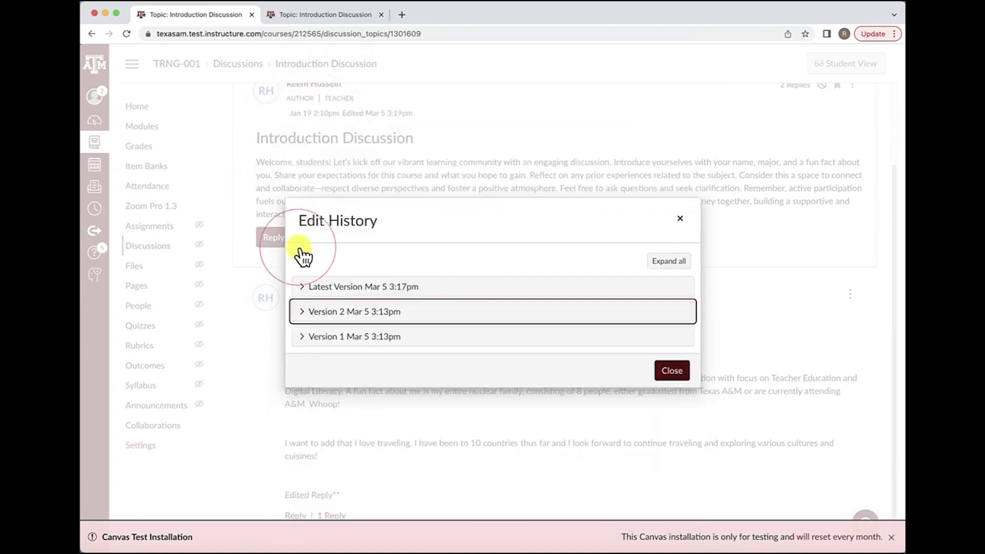
{"action": "left_click", "coordinate": [686, 371]}
{"action": "scroll", "coordinate": [621, 395], "scroll_direction": "up", "scroll_amount": 3}
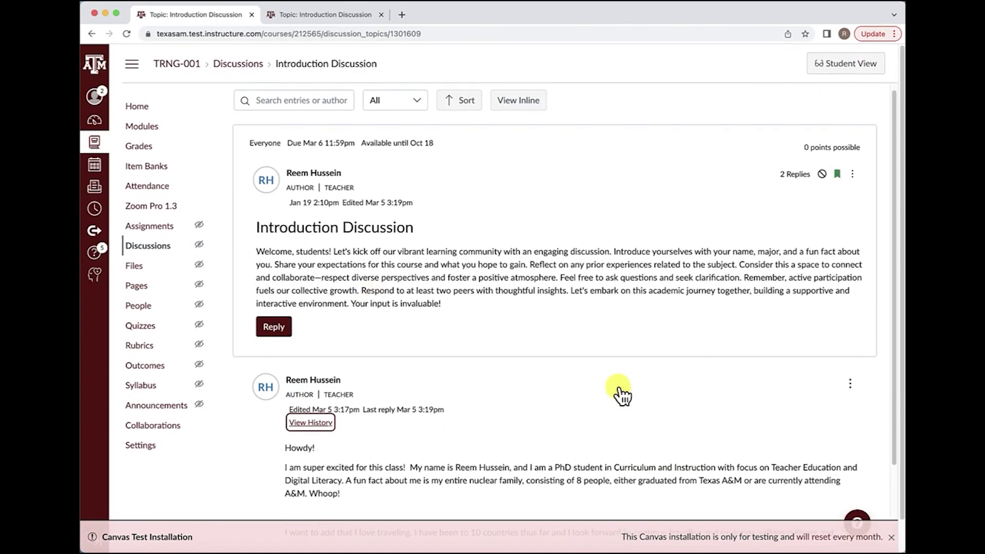
Uncheck 'Edit and delete their own replies' in the course discussion settings, save, and reopen Introduction Discussion
{"action": "left_click", "coordinate": [147, 245]}
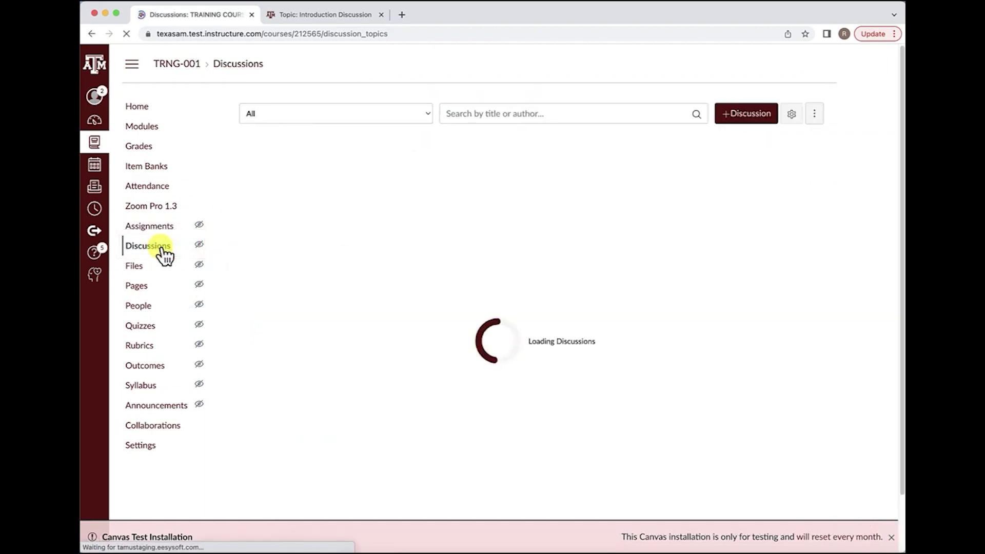
{"action": "left_click", "coordinate": [792, 115]}
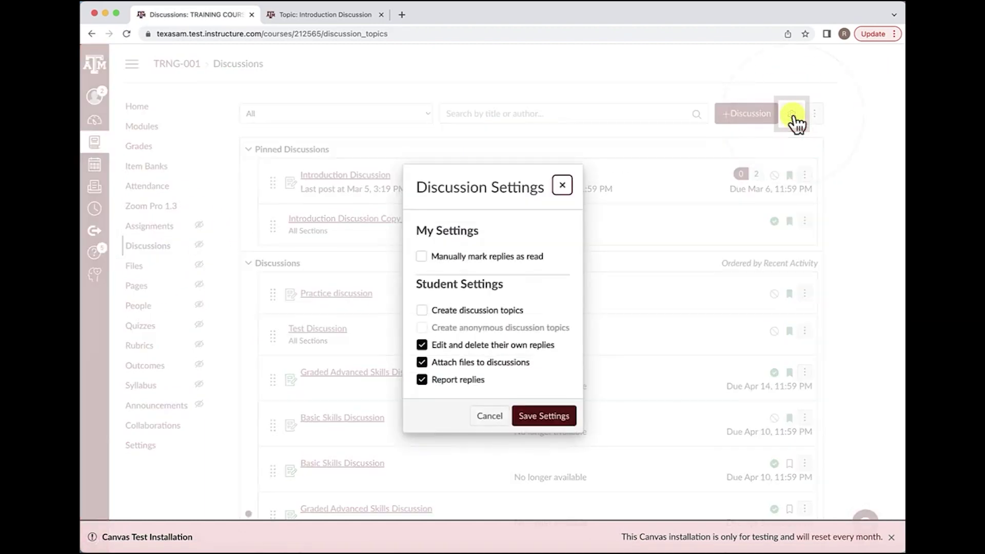
{"action": "left_click", "coordinate": [422, 343]}
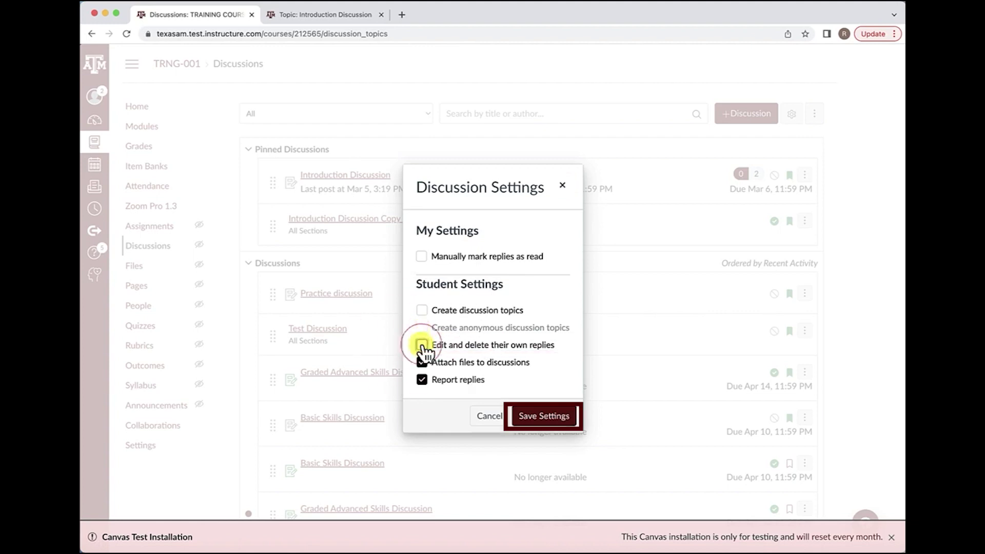
{"action": "left_click", "coordinate": [566, 416]}
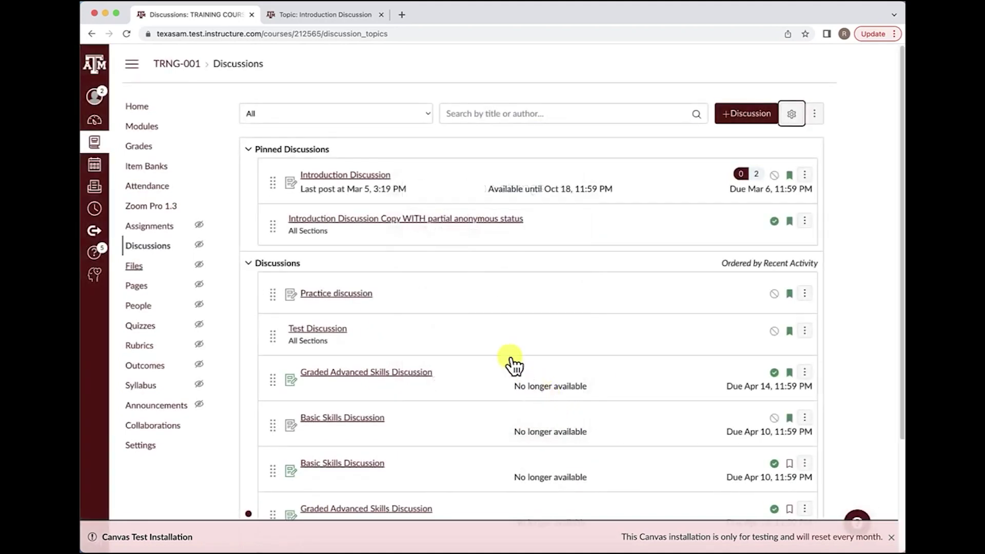
{"action": "left_click", "coordinate": [336, 177]}
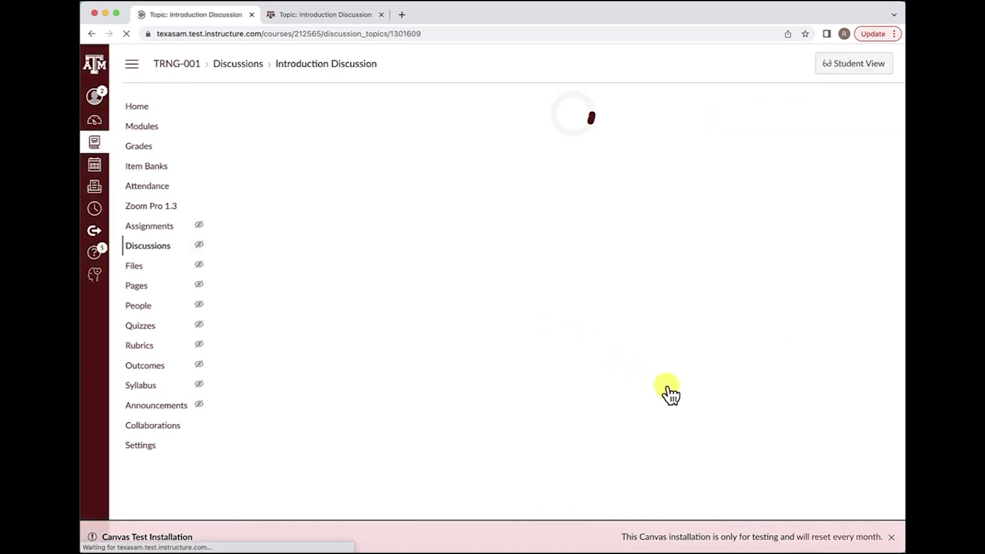
Open the first reply's '1 Reply' thread in the side panel and read its nested reply
{"action": "scroll", "coordinate": [669, 395], "scroll_direction": "down", "scroll_amount": 2}
{"action": "scroll", "coordinate": [669, 395], "scroll_direction": "down", "scroll_amount": 1}
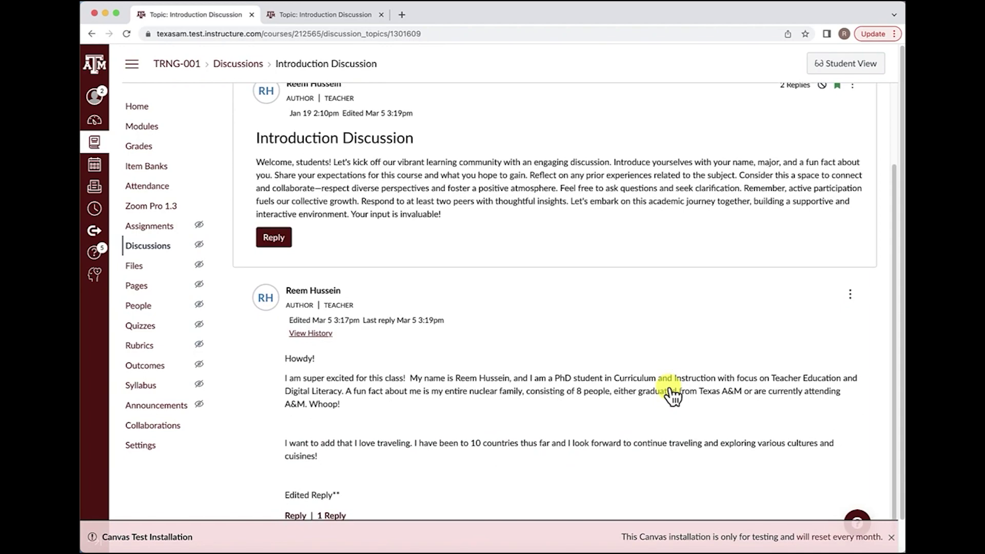
{"action": "left_click", "coordinate": [331, 515]}
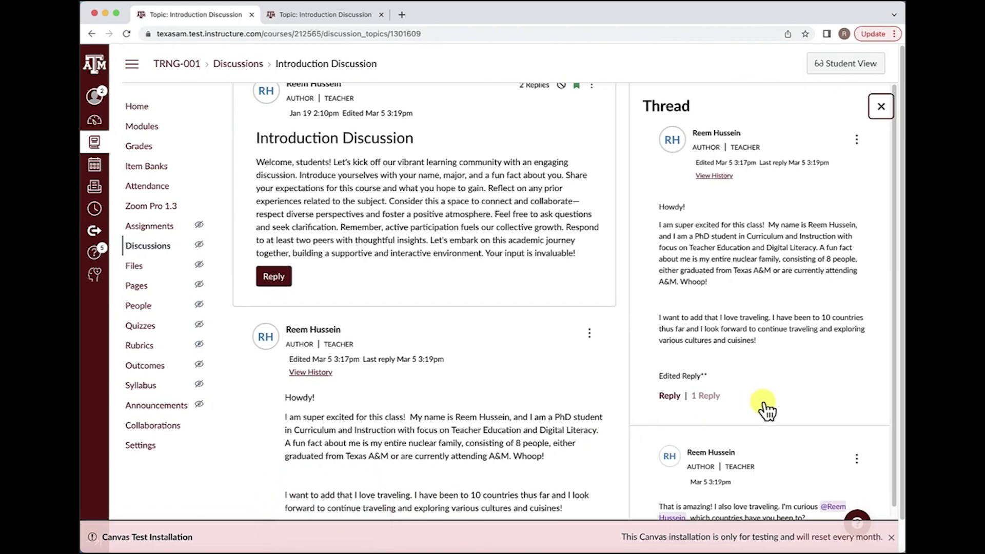
{"action": "scroll", "coordinate": [766, 409], "scroll_direction": "down", "scroll_amount": 1}
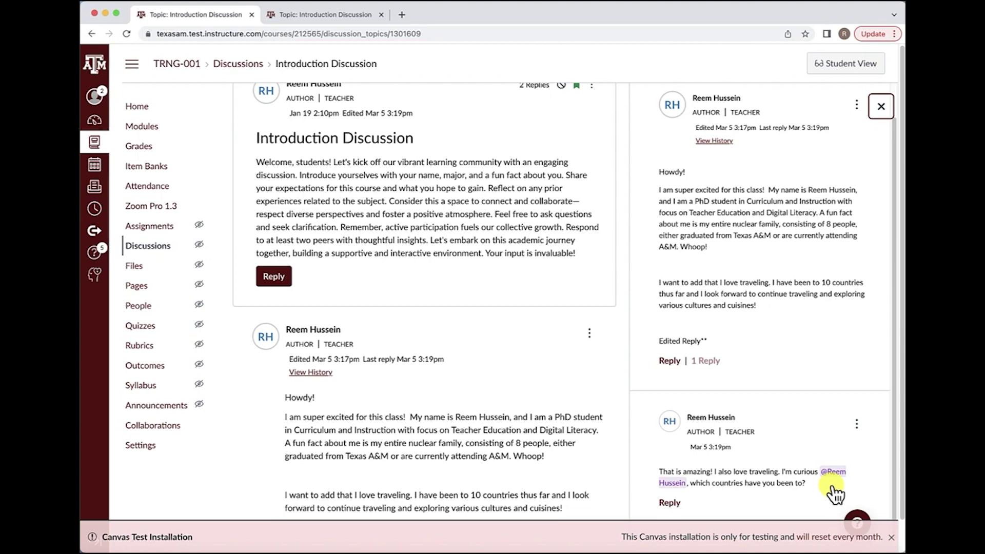
{"action": "scroll", "coordinate": [834, 492], "scroll_direction": "down", "scroll_amount": 1}
Close the Thread panel, choose Edit for Introduction Discussion, and scroll to its Options
{"action": "left_click", "coordinate": [878, 76]}
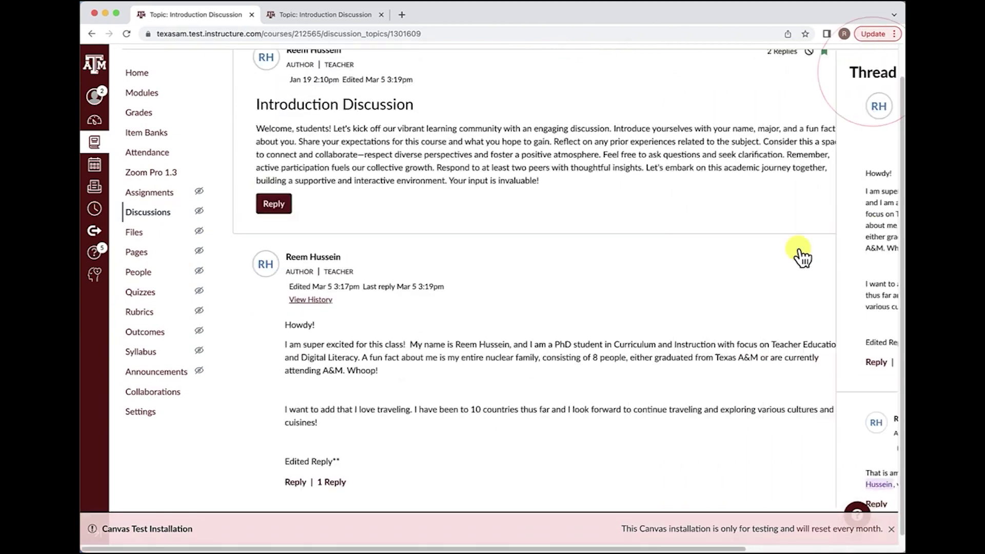
{"action": "scroll", "coordinate": [798, 263], "scroll_direction": "up", "scroll_amount": 3}
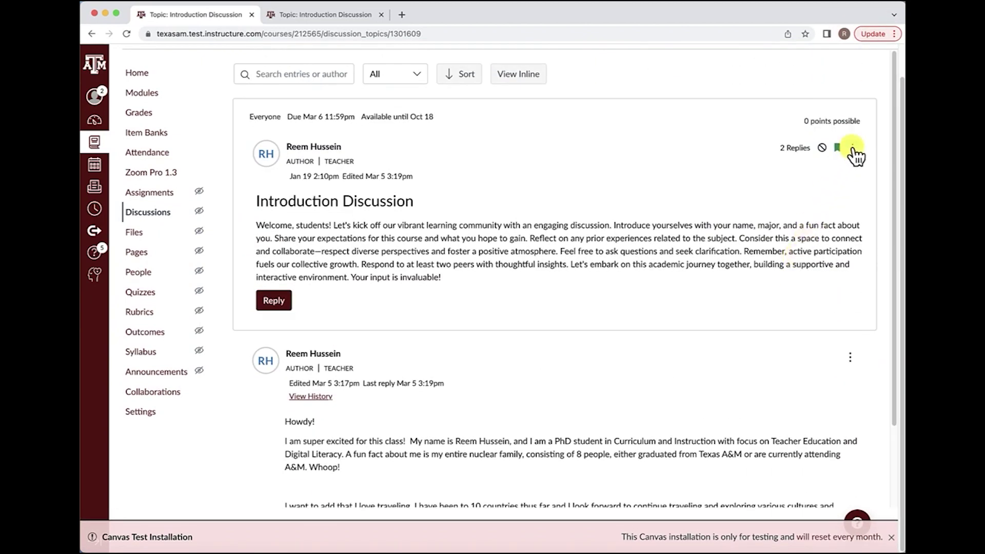
{"action": "left_click", "coordinate": [852, 148]}
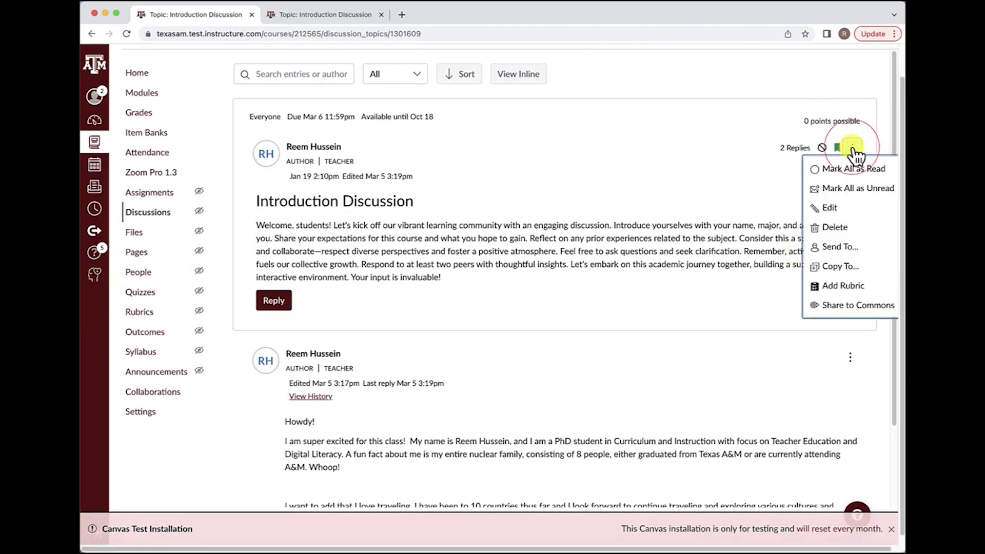
{"action": "left_click", "coordinate": [840, 204]}
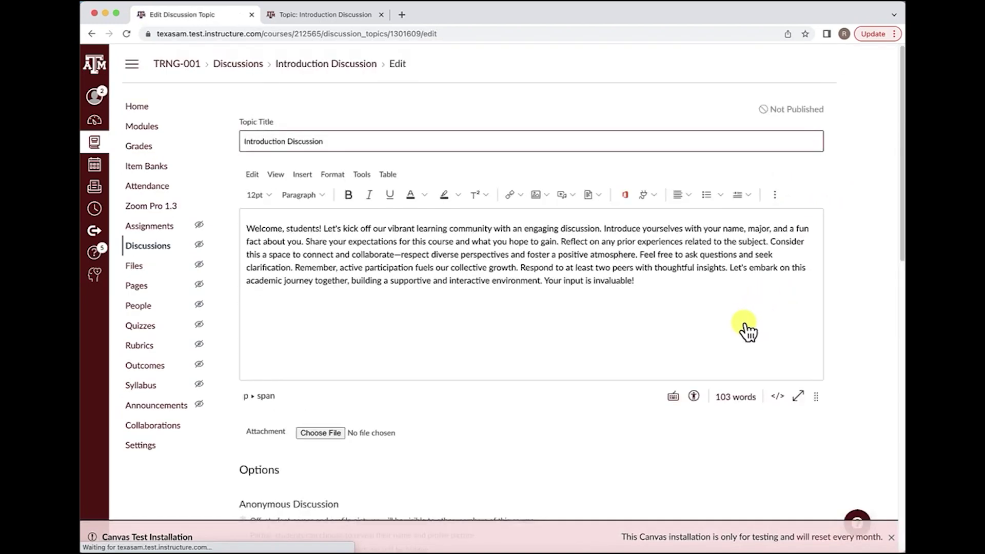
{"action": "scroll", "coordinate": [718, 330], "scroll_direction": "down", "scroll_amount": 2}
{"action": "scroll", "coordinate": [747, 332], "scroll_direction": "down", "scroll_amount": 5}
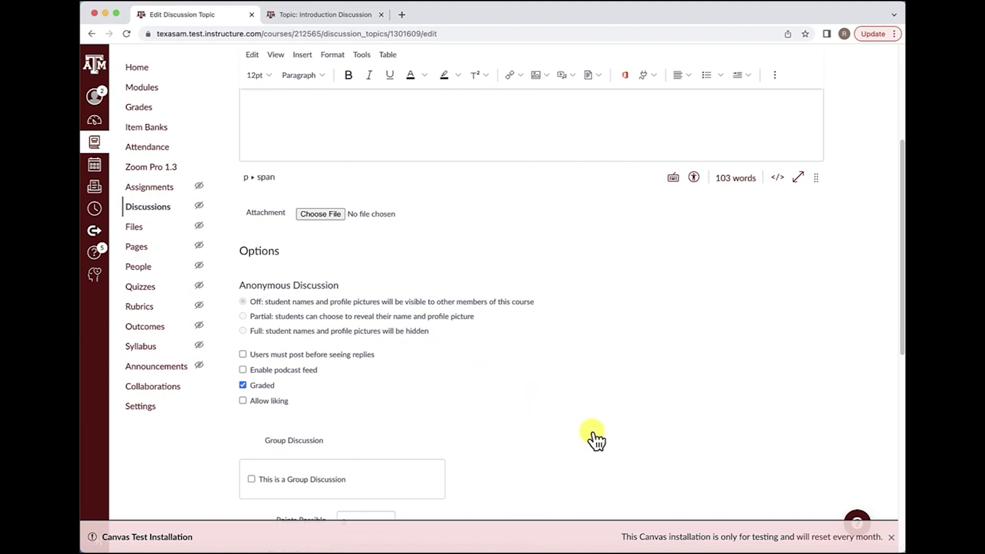
{"action": "scroll", "coordinate": [595, 439], "scroll_direction": "down", "scroll_amount": 10}
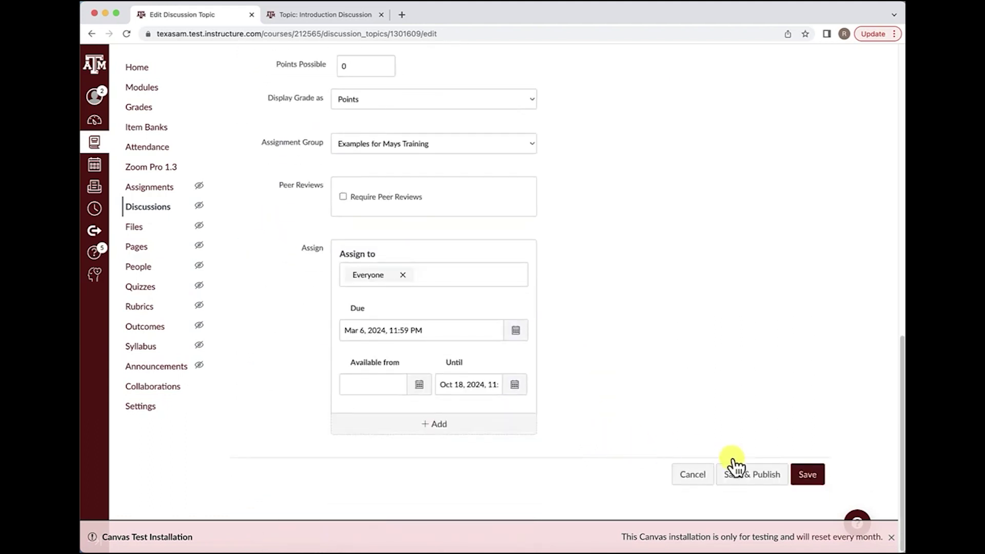
Save the Introduction Discussion topic, keeping it graded, assigned to Everyone and due Mar 6, 2024
{"action": "left_click", "coordinate": [803, 476]}
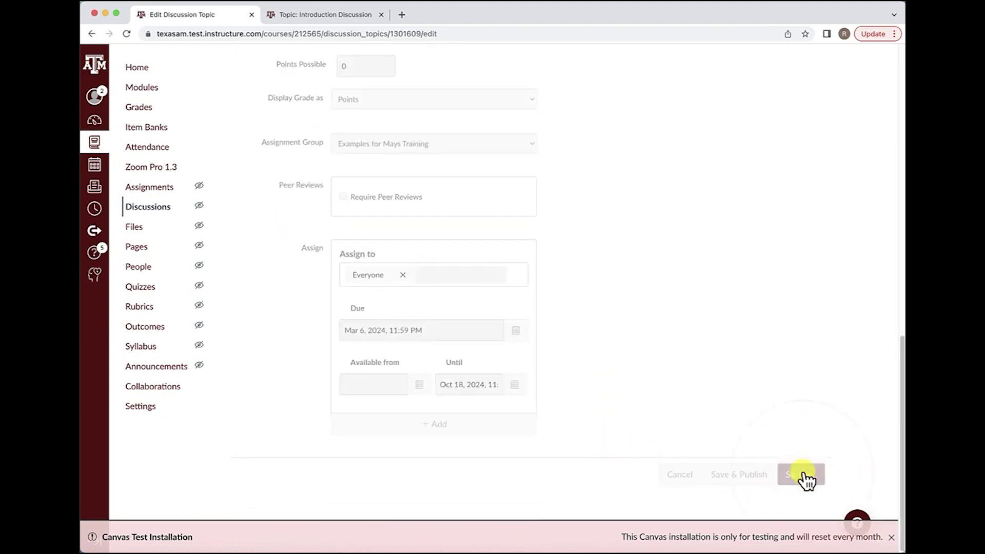